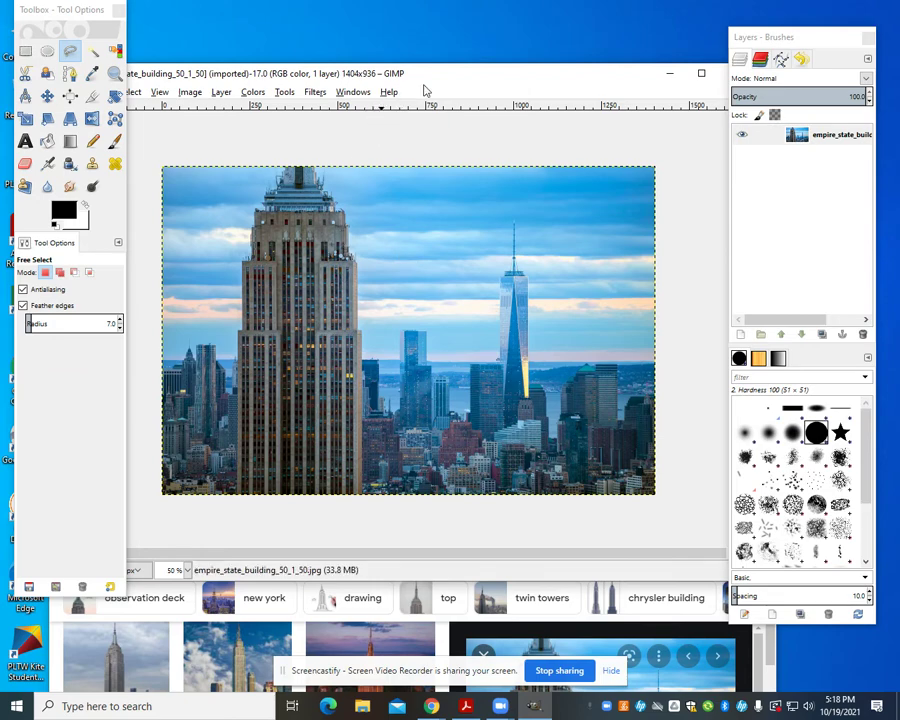
Step: Duplicate the skyline photo layer, hide the original, and add an alpha channel to the copy
drag(426, 90, 460, 86)
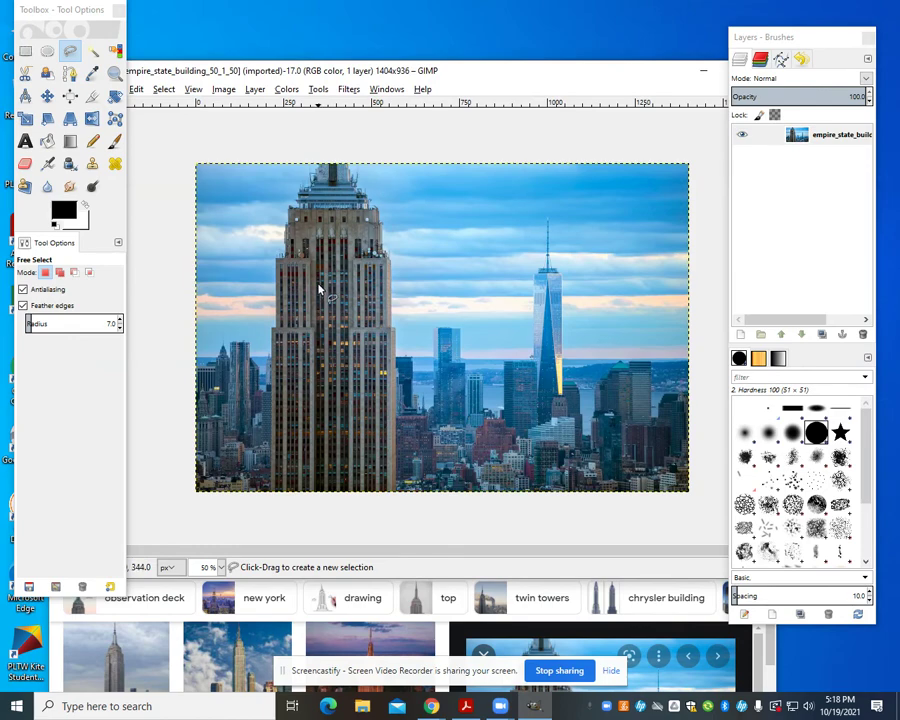
right_click(827, 141)
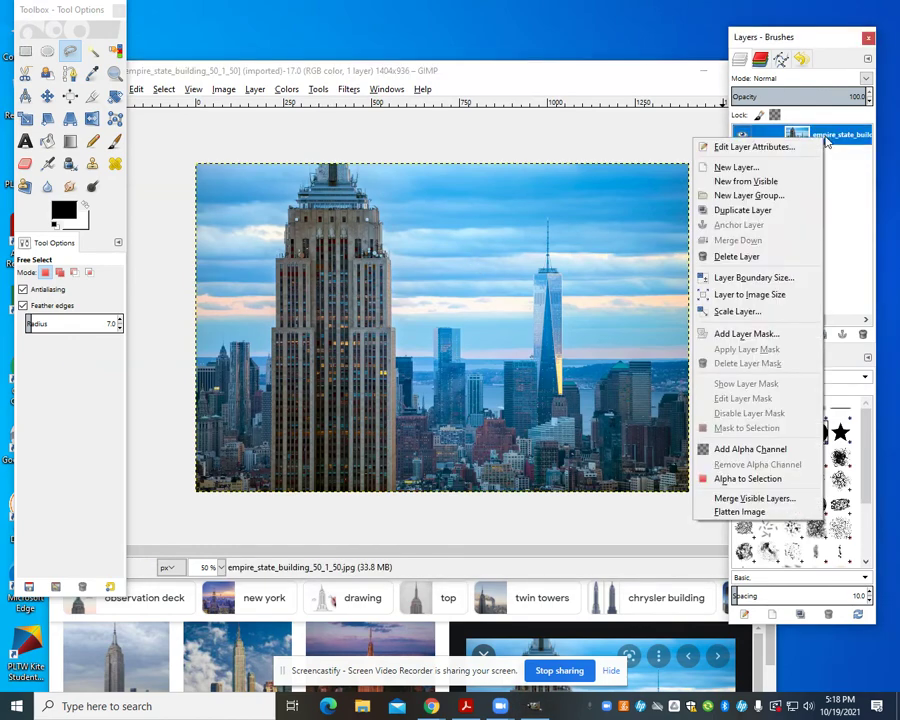
click(775, 215)
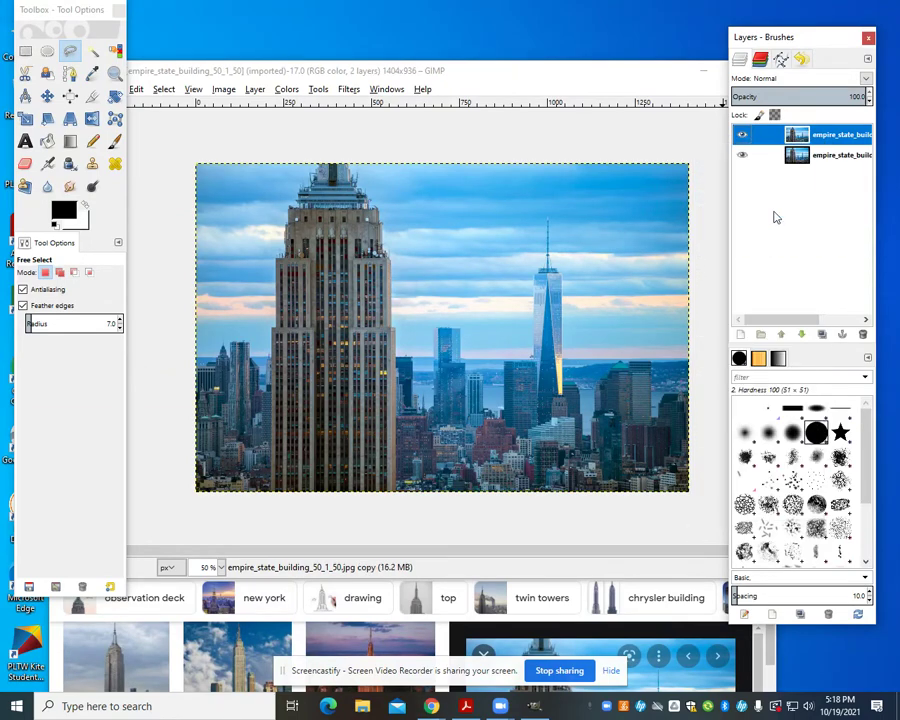
click(744, 156)
right_click(845, 140)
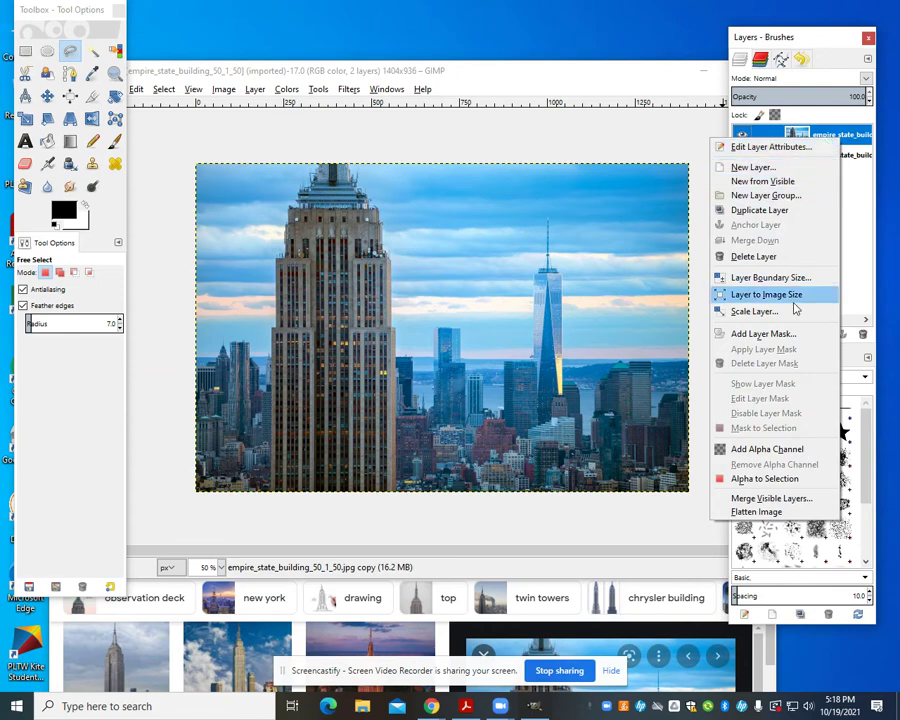
click(795, 450)
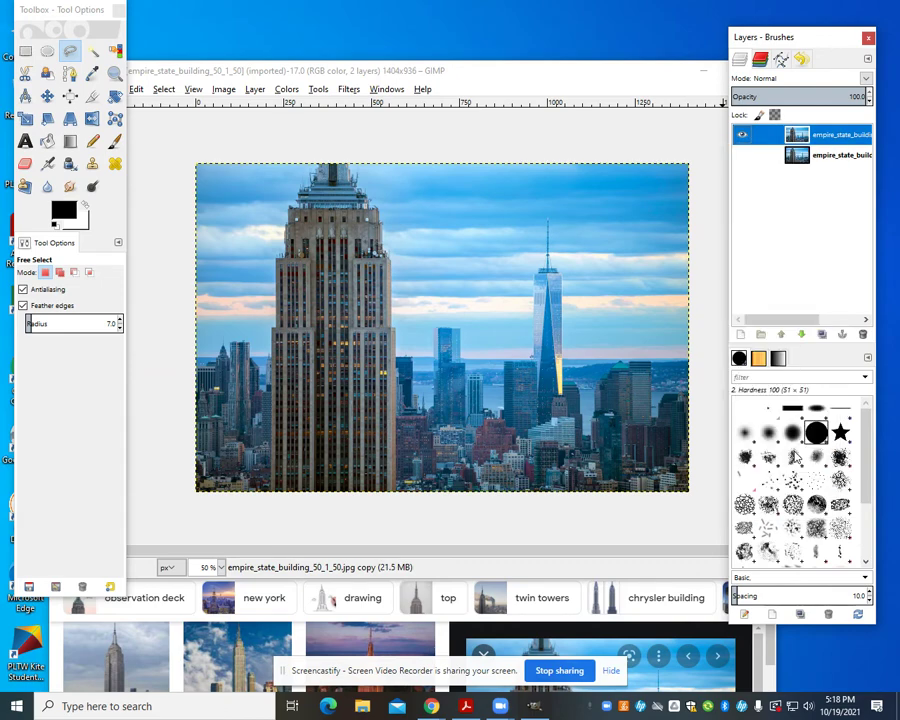
Step: Switch to Free Select, zoom the view to 100%, and place a first point on the building's edge
click(72, 60)
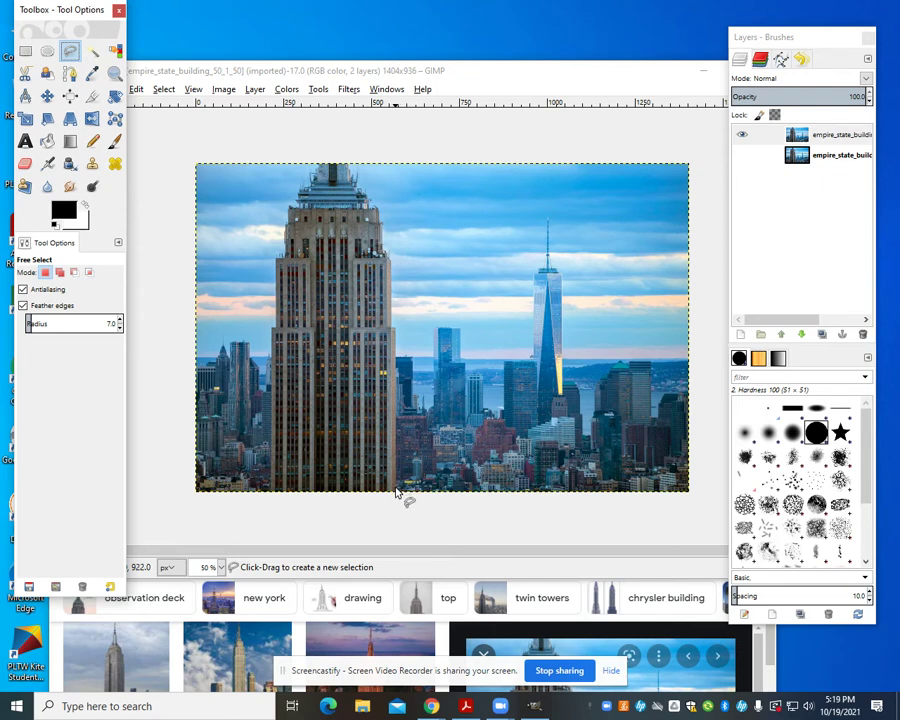
click(219, 567)
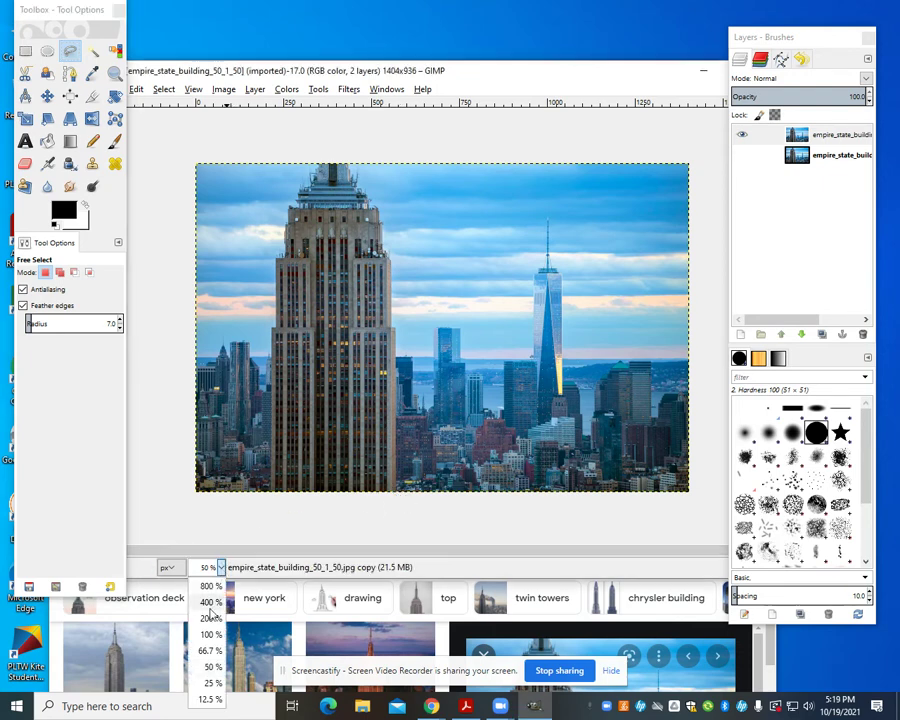
click(210, 634)
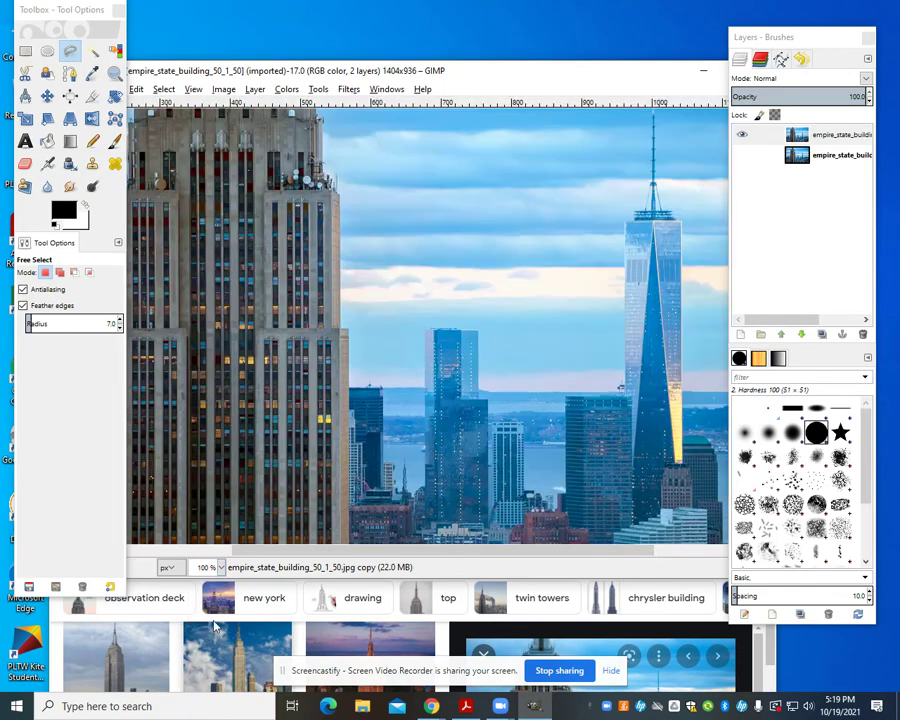
click(350, 546)
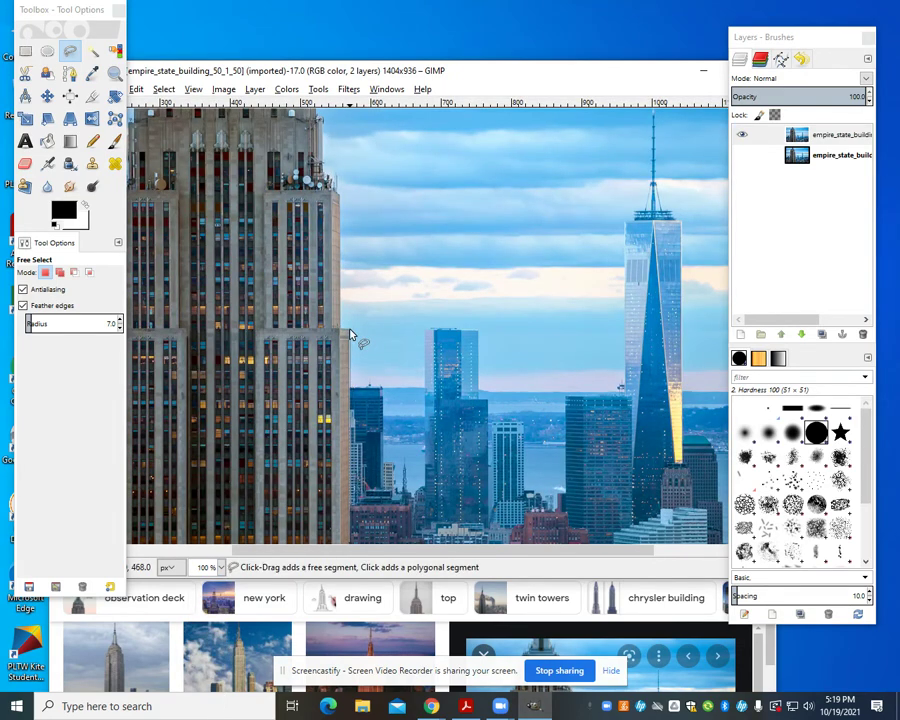
Step: Zoom back out to 50% and trace the building's right edge up to the spire top
click(221, 567)
click(210, 667)
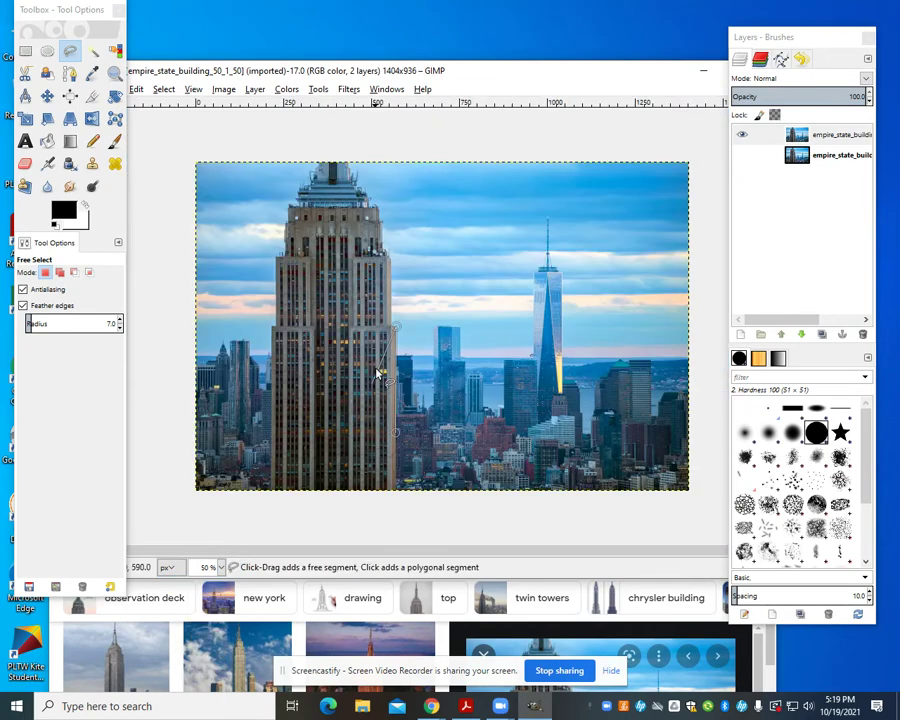
click(393, 327)
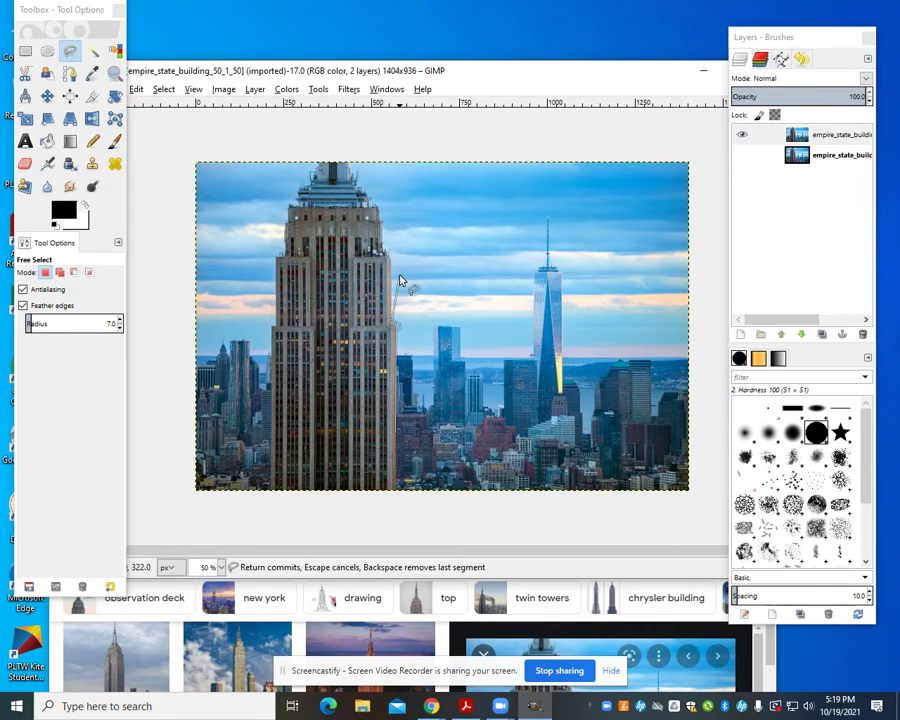
click(391, 260)
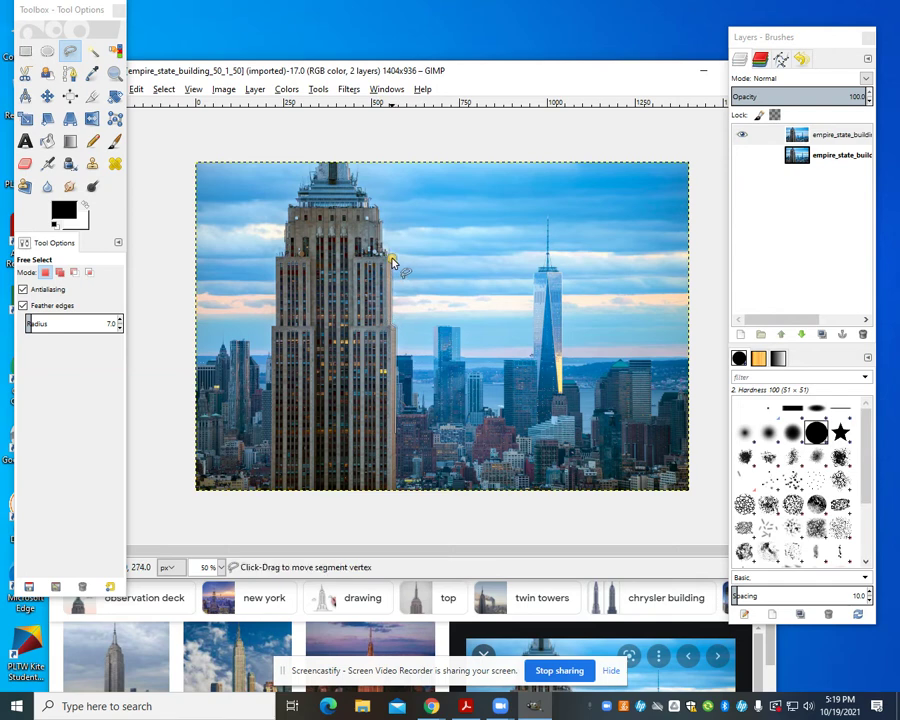
click(376, 207)
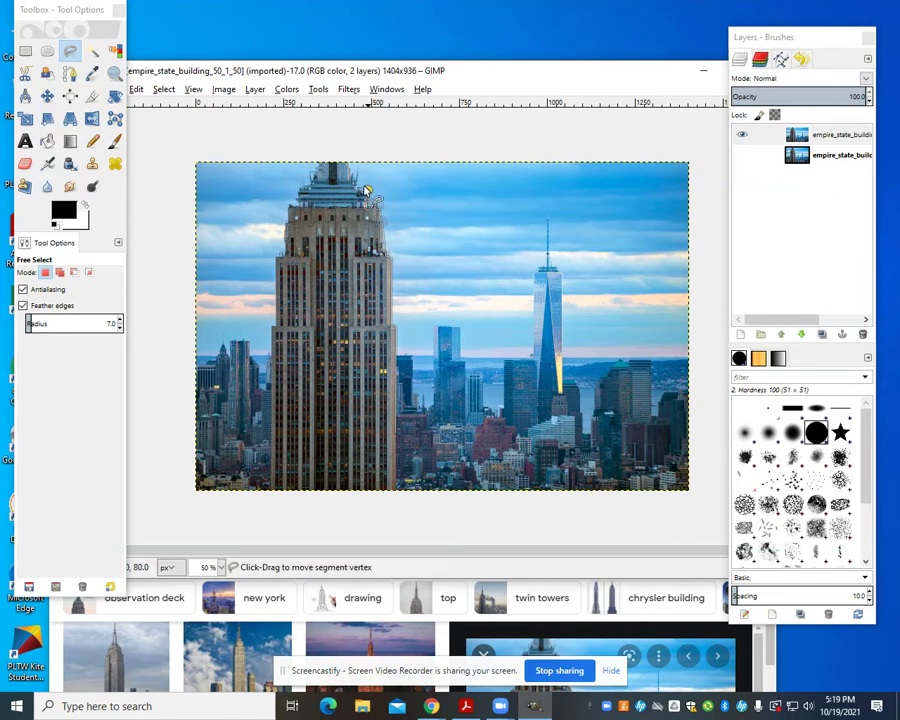
click(362, 182)
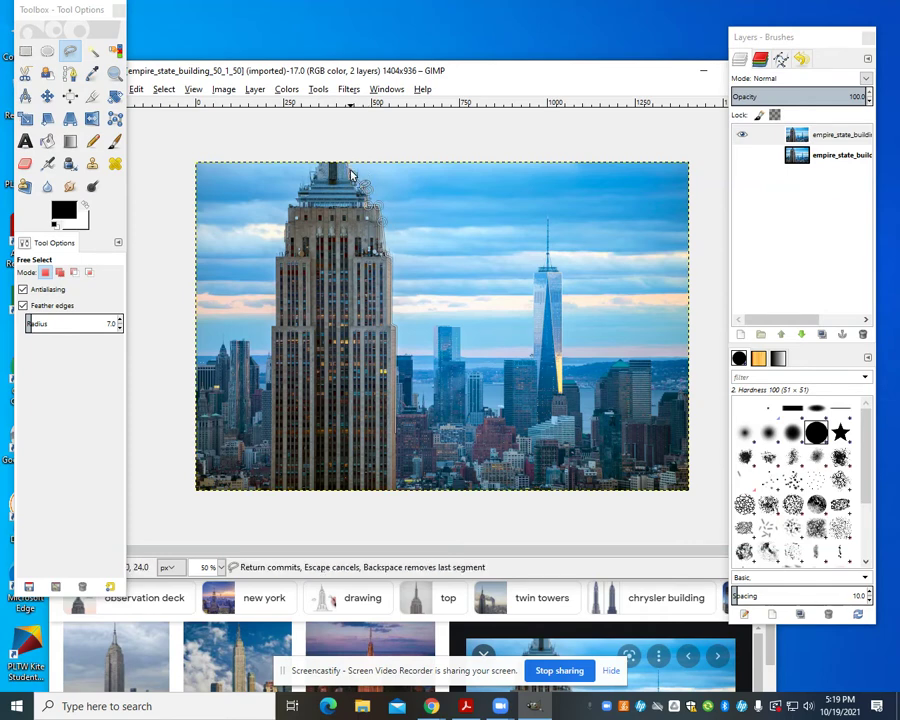
click(350, 175)
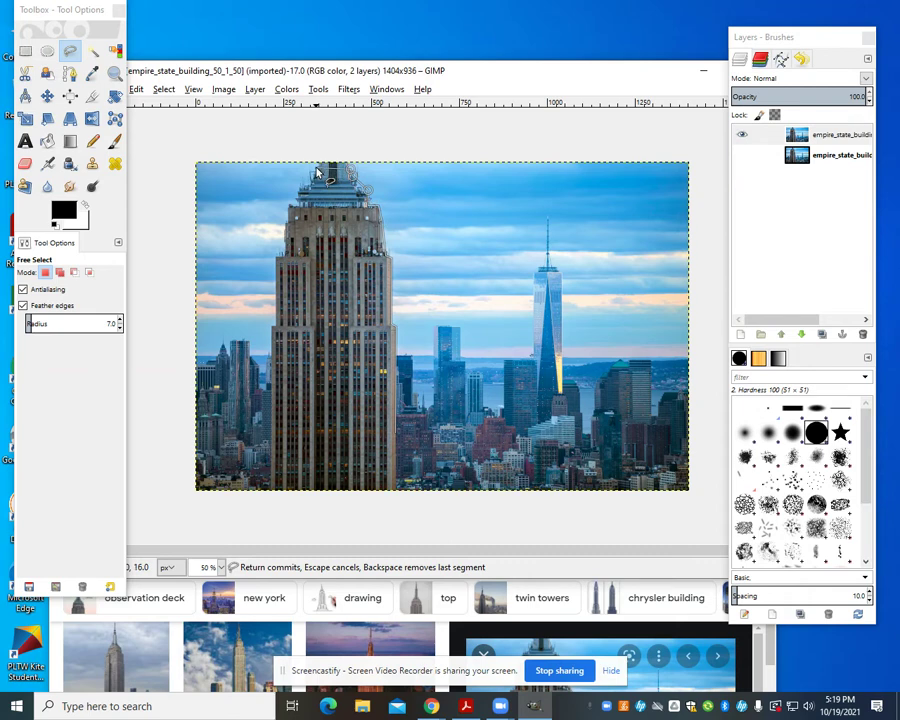
Step: Trace down the building's left edge to the photo's bottom and close the outline
click(300, 217)
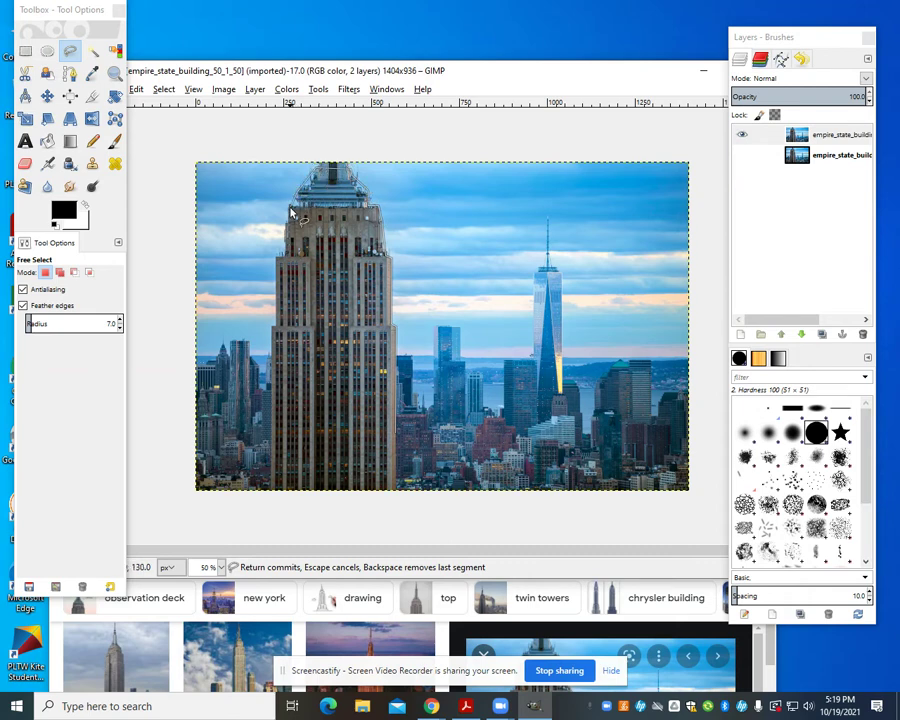
click(276, 258)
click(274, 297)
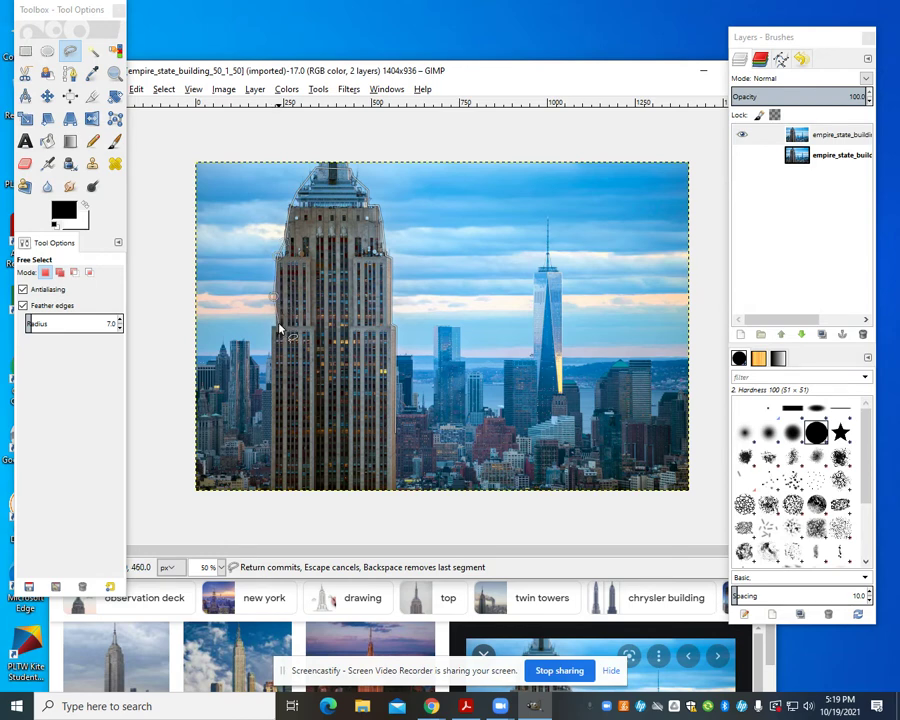
click(272, 326)
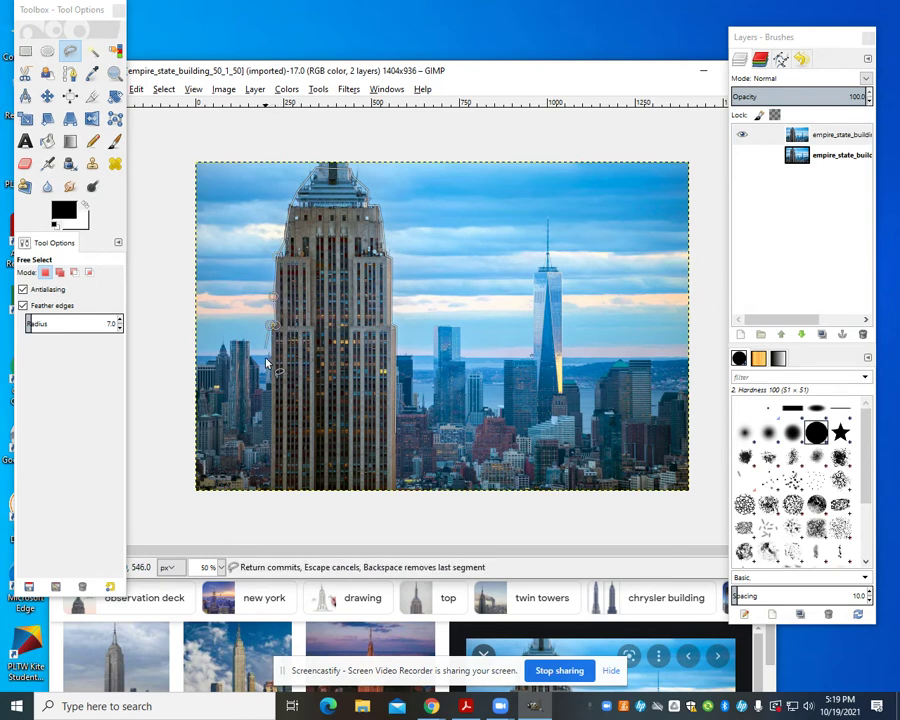
click(271, 486)
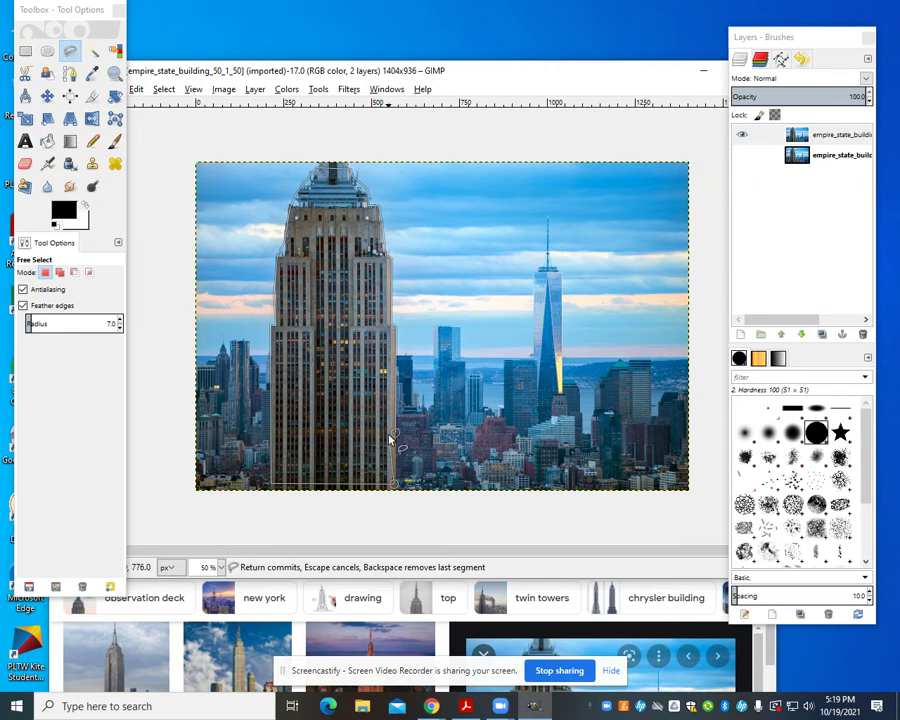
click(394, 484)
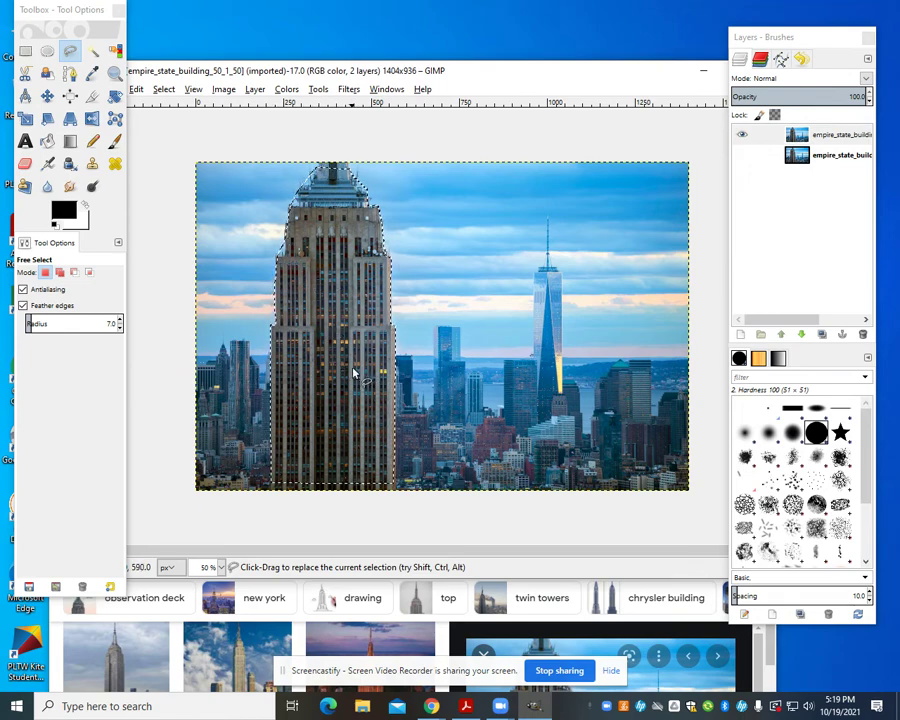
Step: Invert the selection and delete the surrounding skyline from the top layer
click(164, 89)
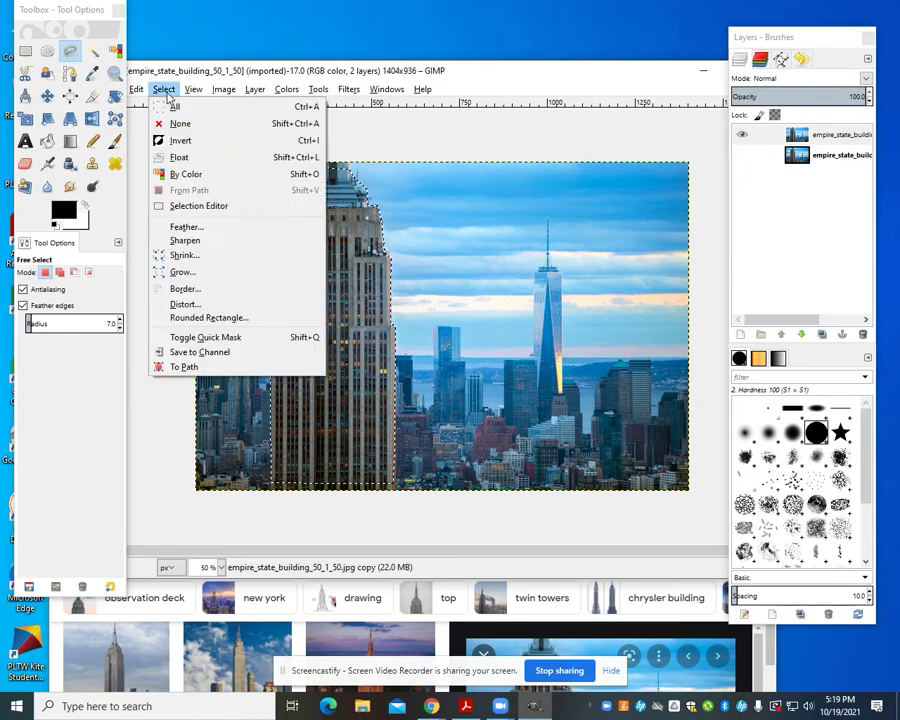
click(178, 146)
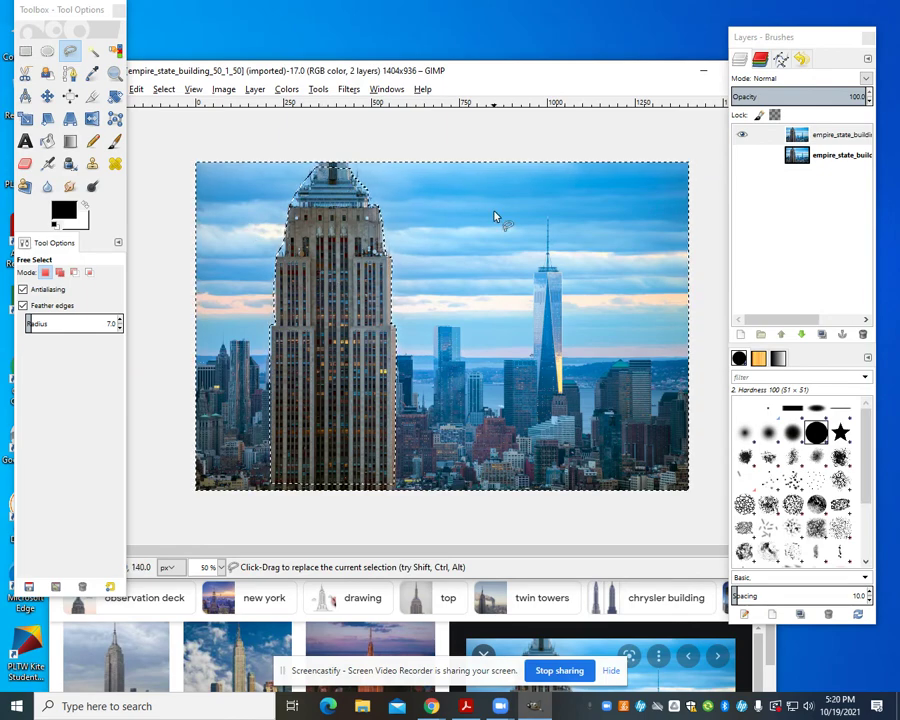
key(Delete)
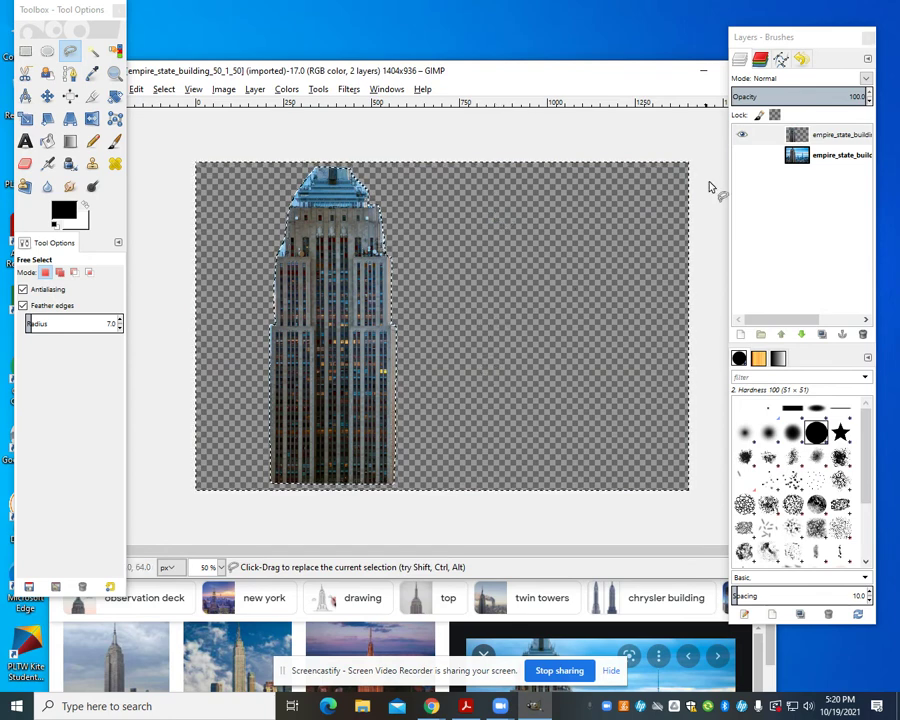
Step: Make the original photo layer active and visible, invert the selection, and clear the building area
click(741, 136)
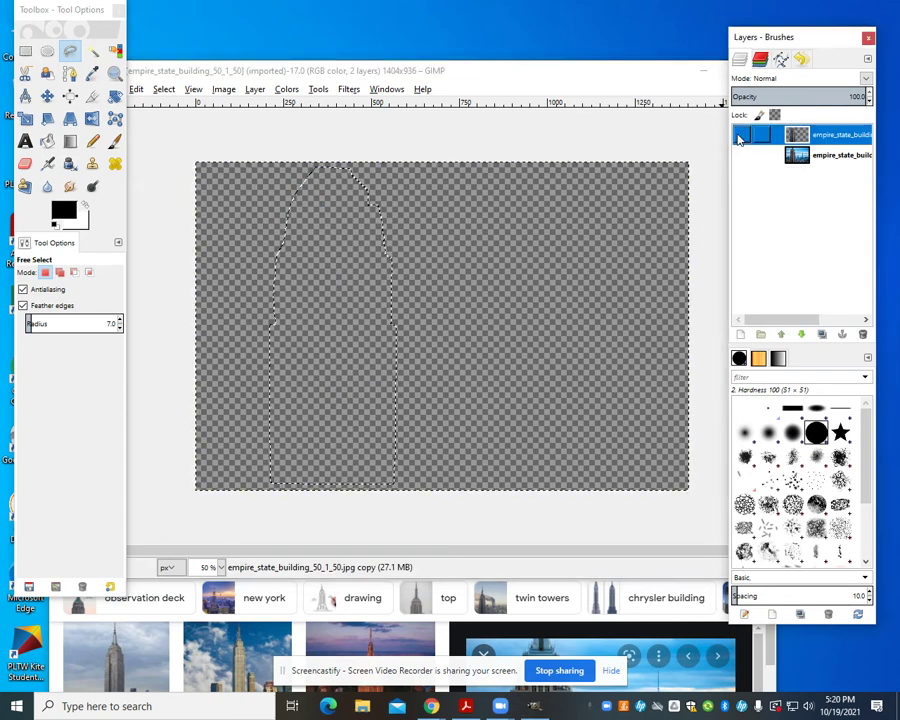
click(741, 155)
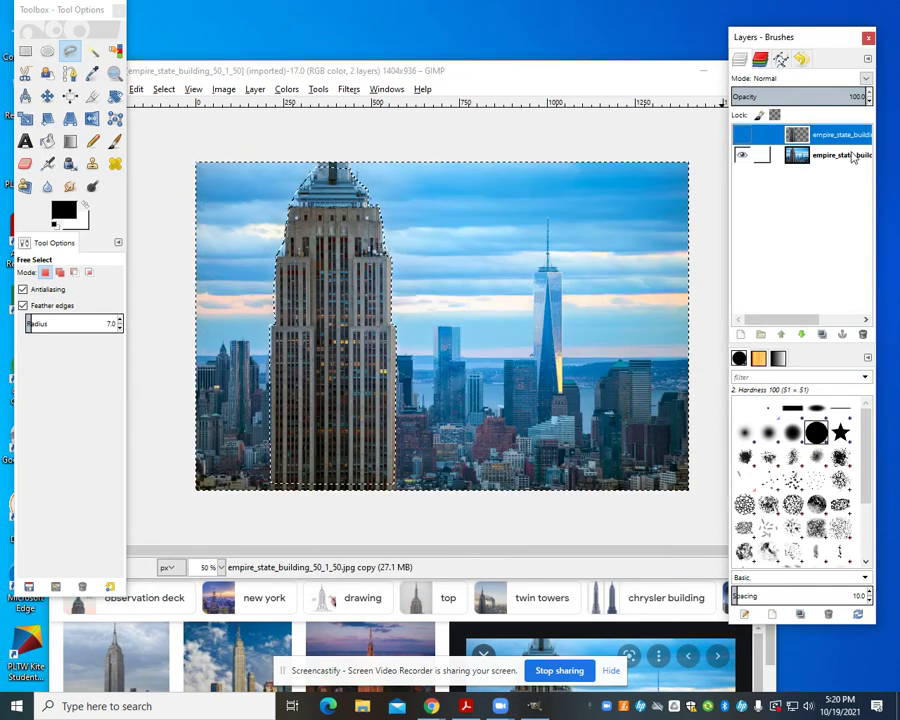
click(818, 157)
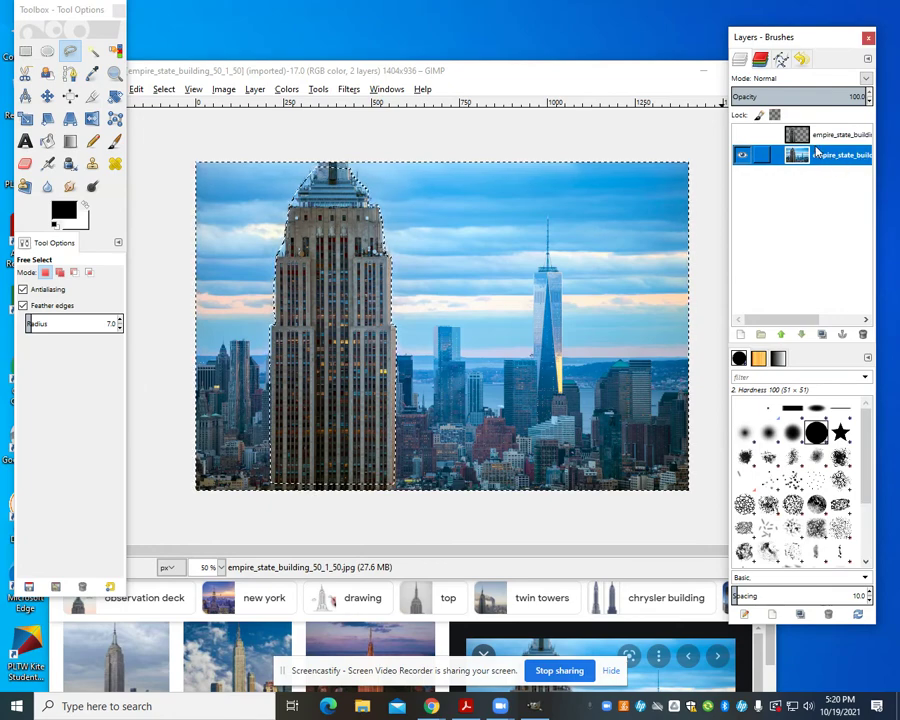
click(163, 89)
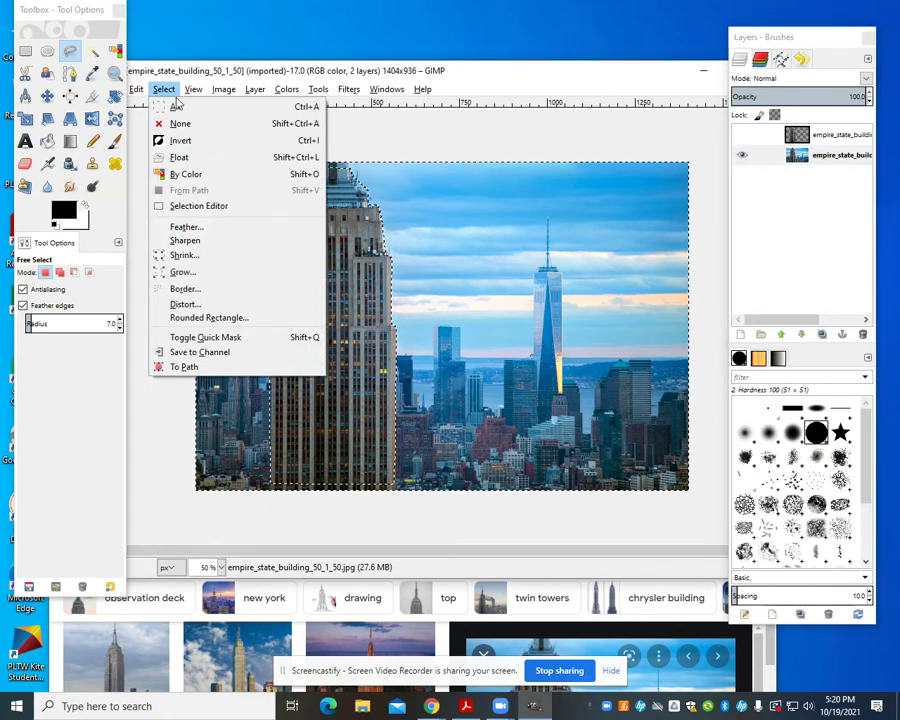
click(178, 140)
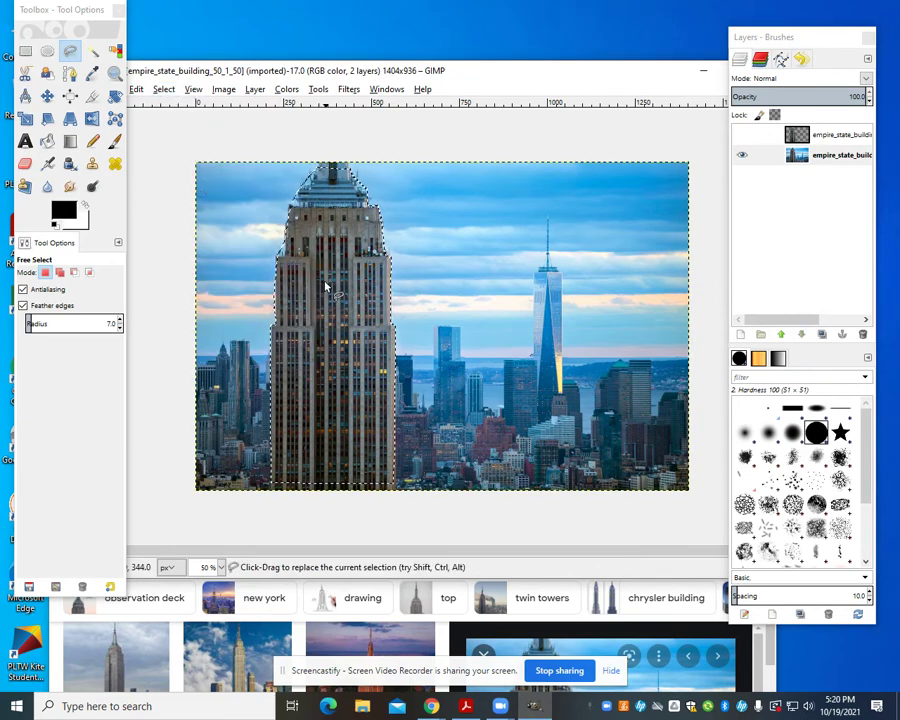
key(Delete)
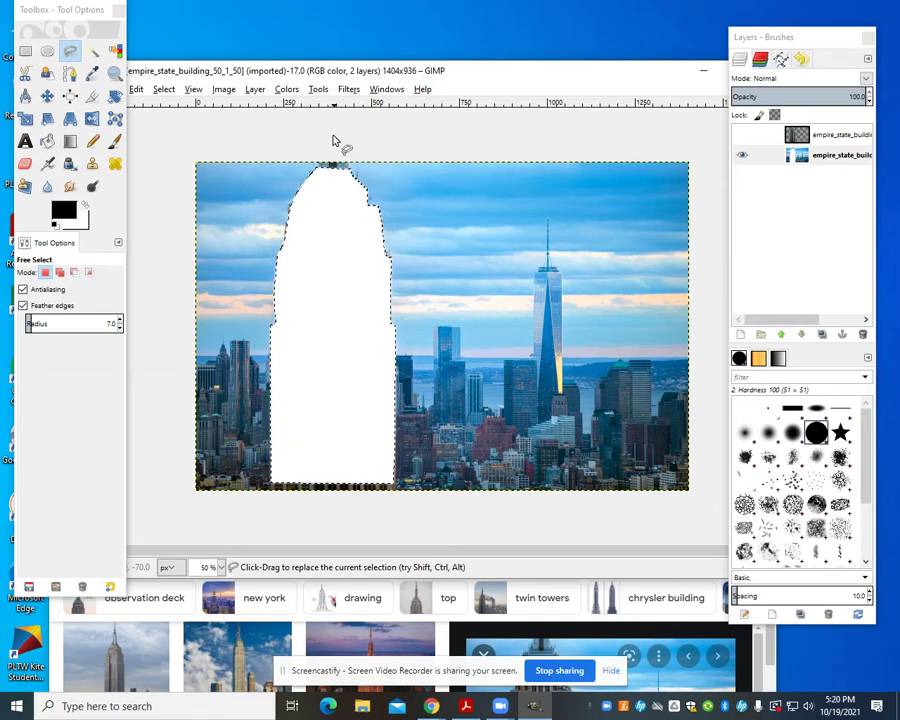
Step: Drop the selection and toggle both layers' visibility to check the cut-out over the cleared patch
click(163, 89)
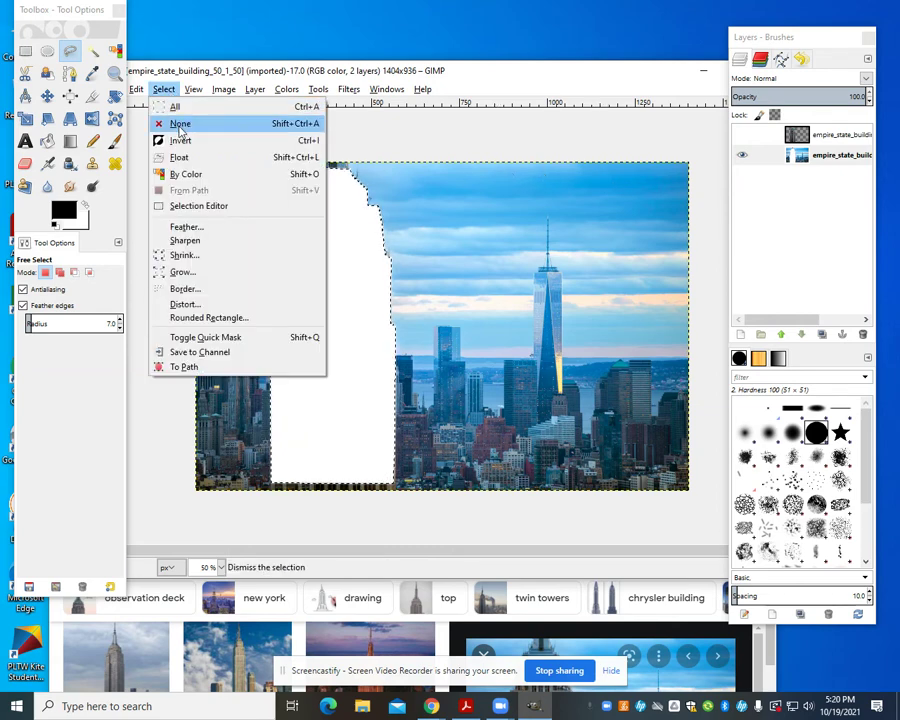
click(180, 124)
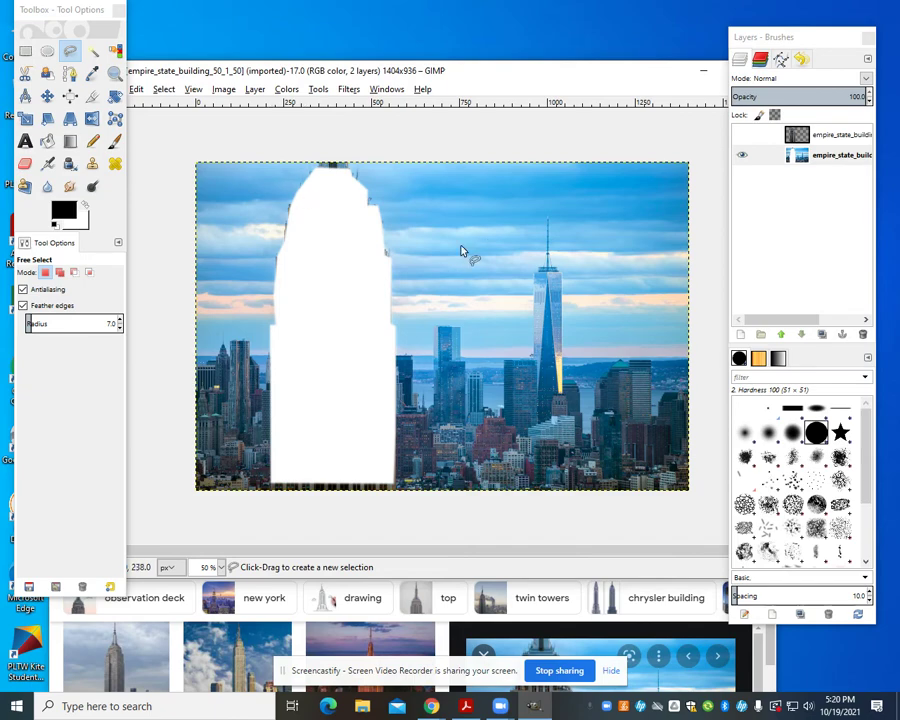
key(ctrl+z)
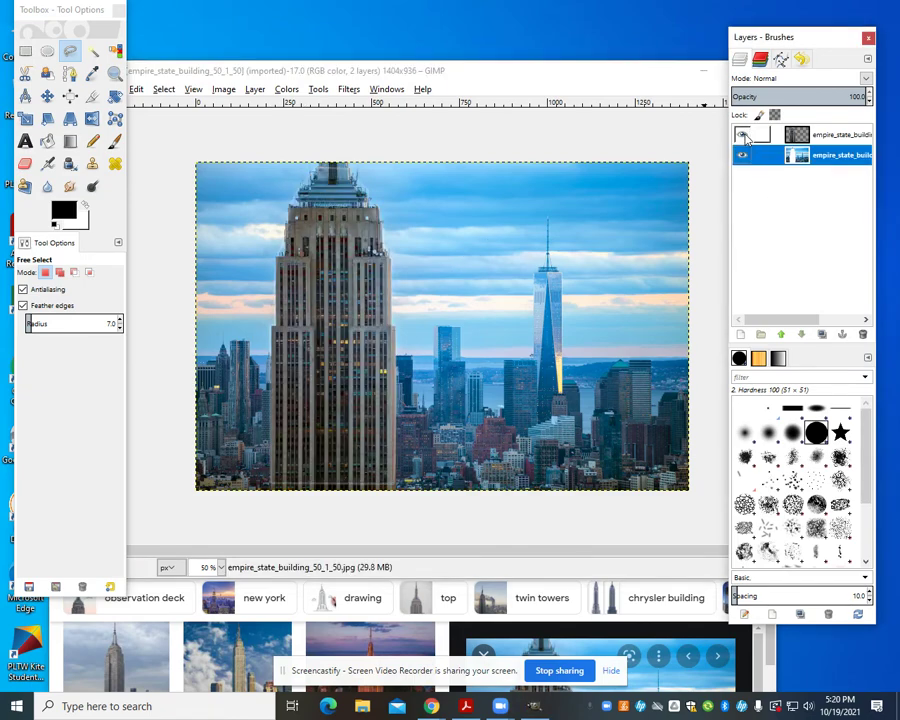
click(746, 158)
click(744, 156)
click(744, 136)
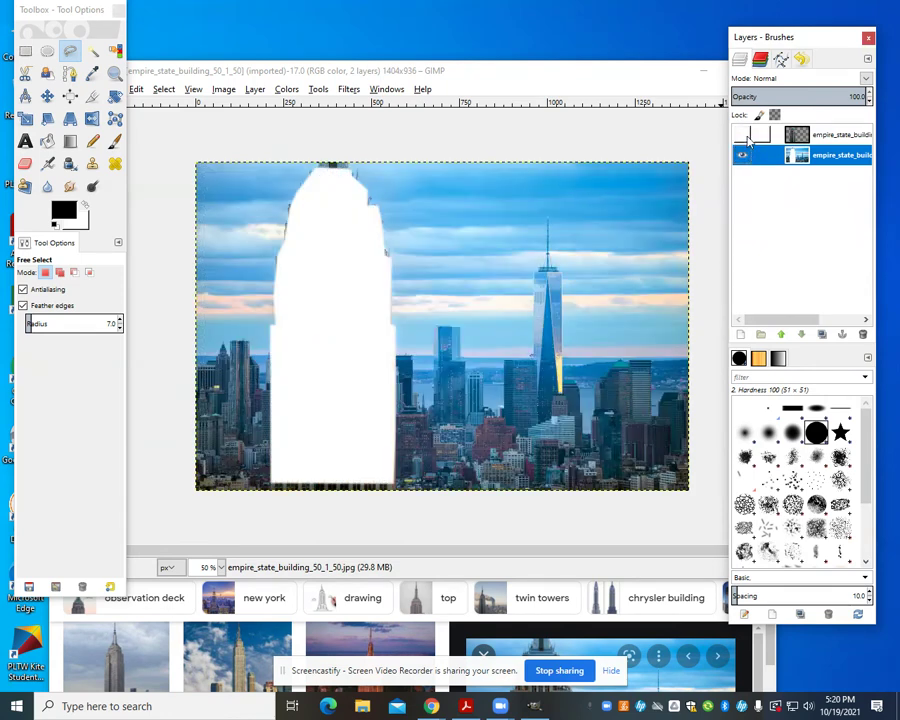
click(744, 136)
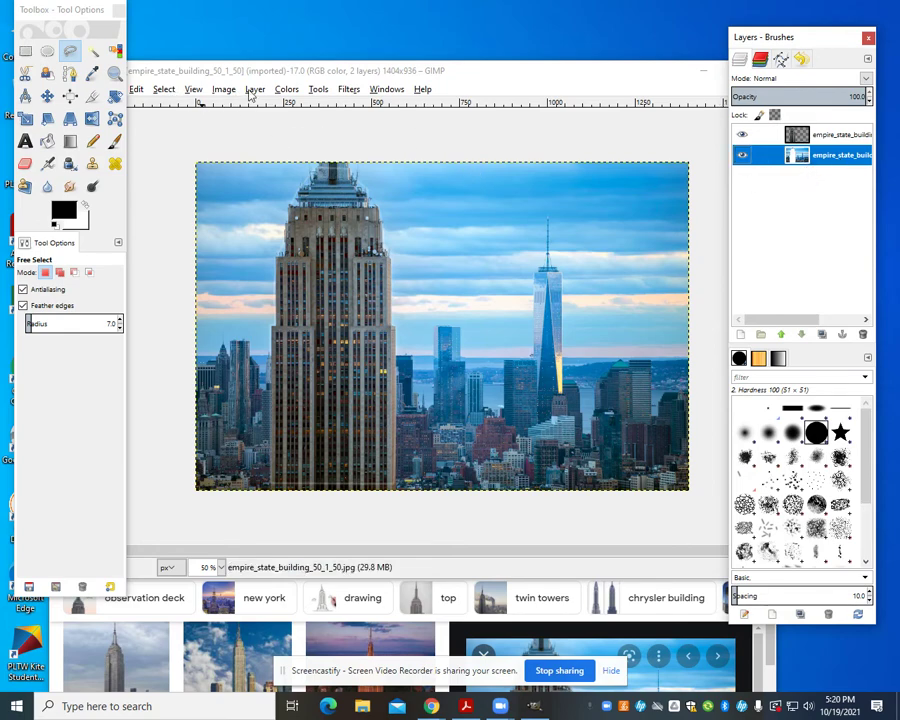
Step: Apply a Gaussian Blur to the background layer, nudging the radius to 17 with the spin arrows
click(349, 90)
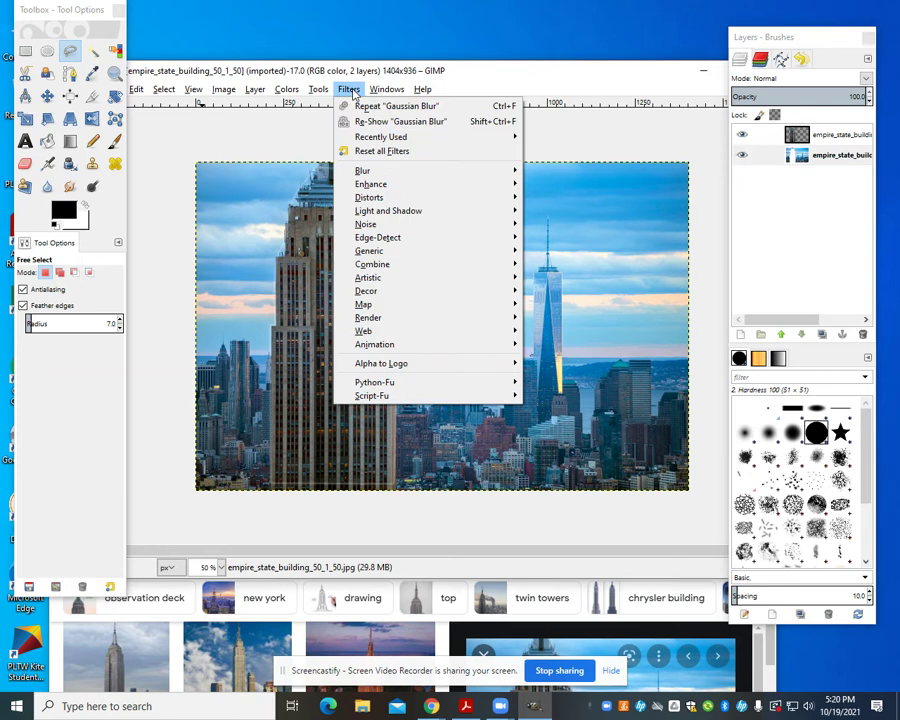
mouse_move(377, 172)
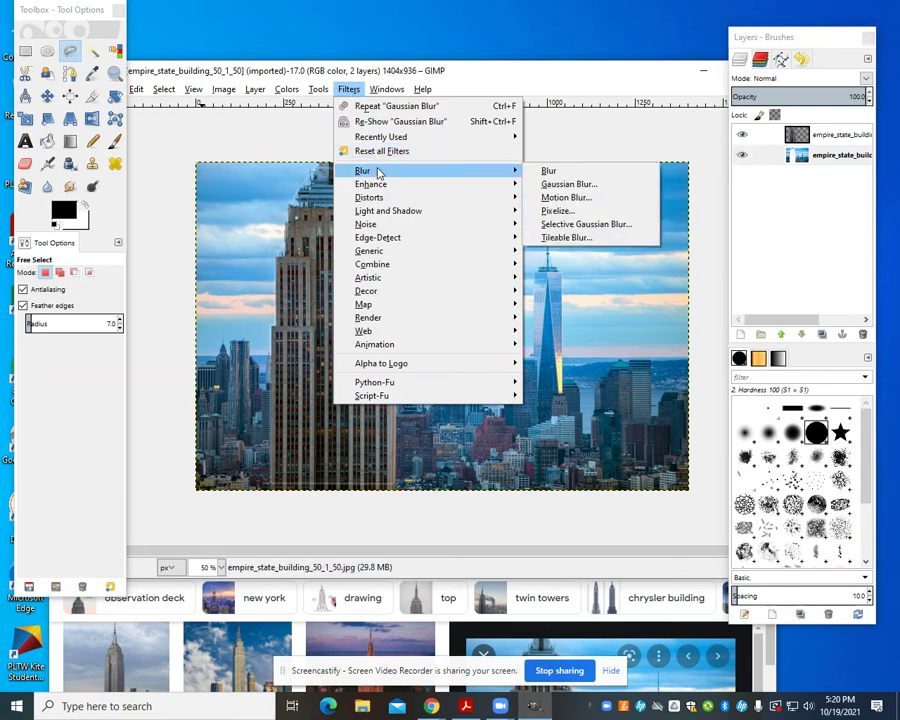
click(600, 186)
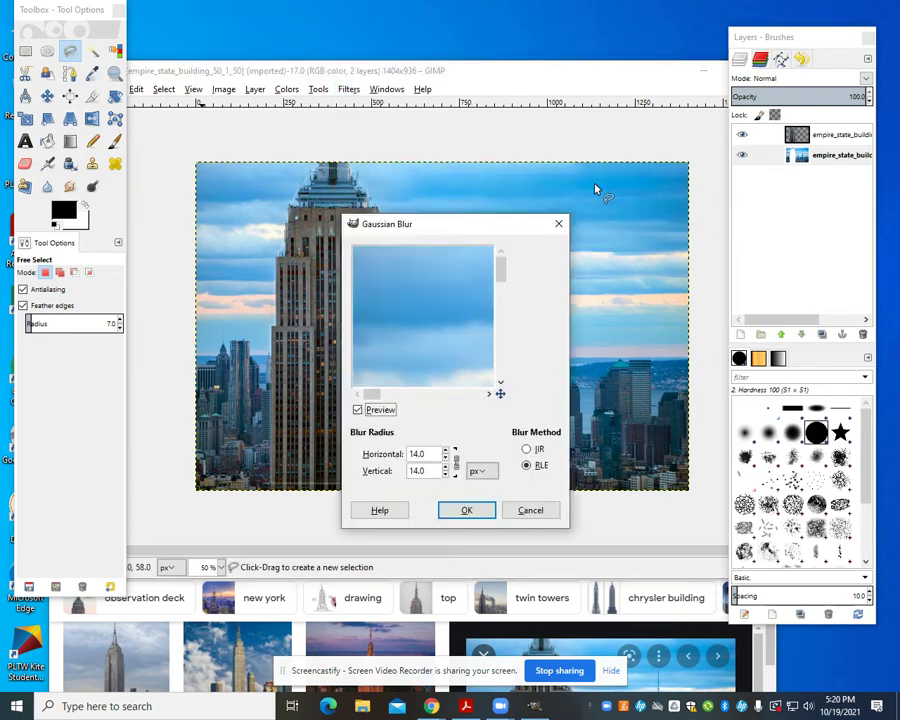
click(446, 457)
click(446, 457)
click(446, 457)
click(446, 457)
click(446, 457)
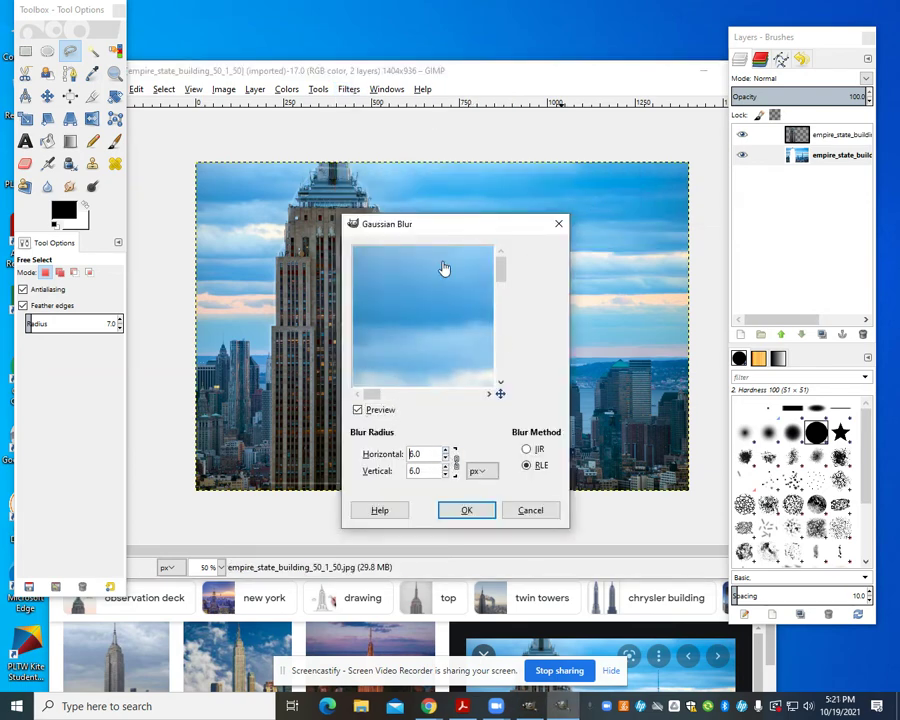
click(446, 451)
click(446, 451)
click(446, 451)
click(446, 451)
scroll(446, 453, up, 2)
click(466, 510)
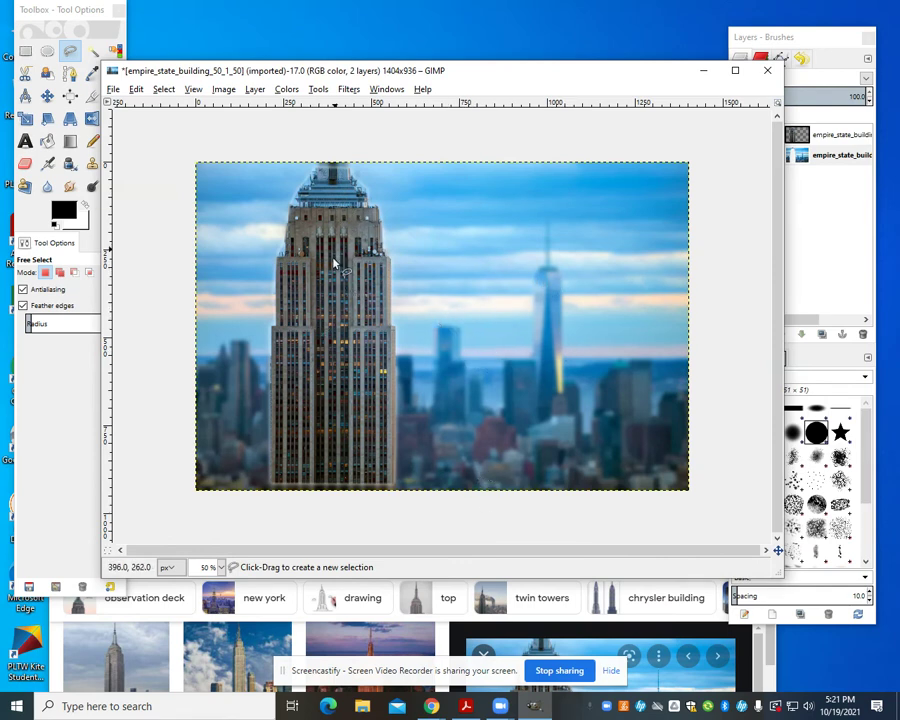
Step: Undo the radius-17 blur, apply a linked radius-100 Gaussian Blur, then undo that too
key(ctrl)
key(ctrl+z)
click(348, 89)
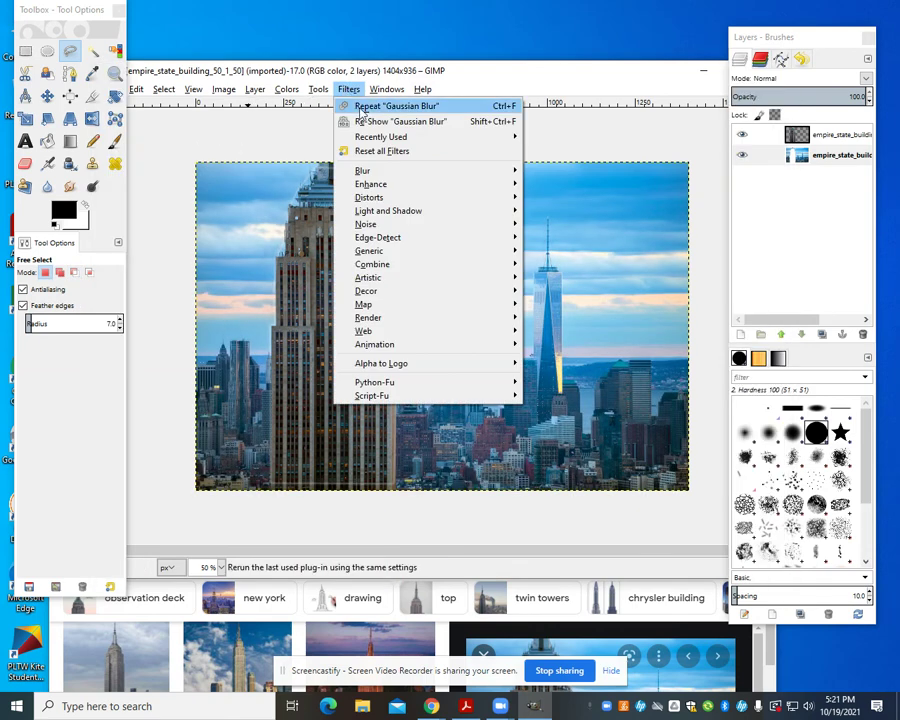
mouse_move(366, 171)
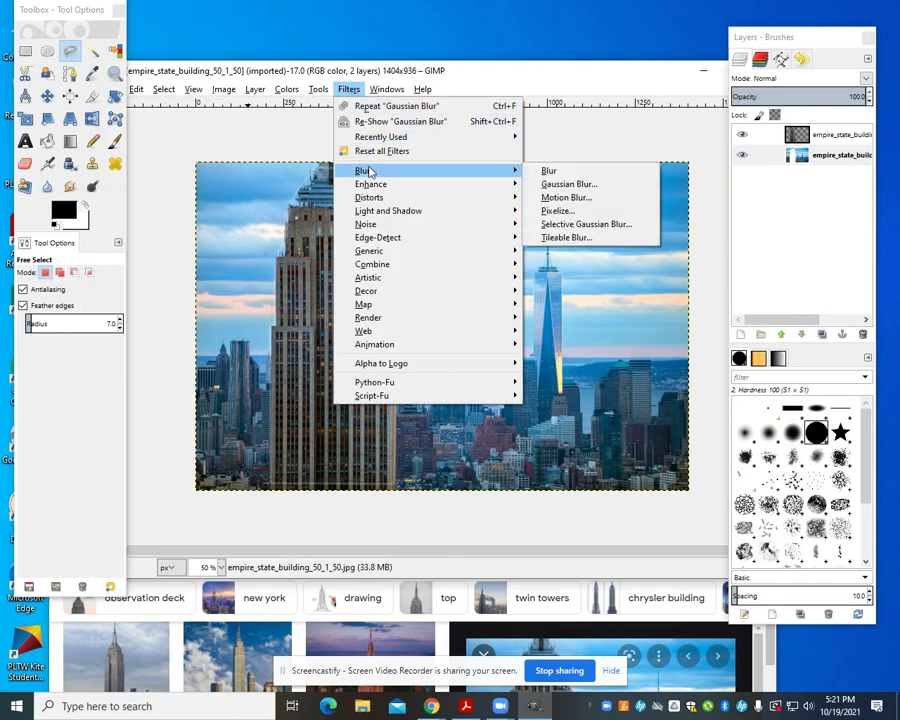
click(568, 184)
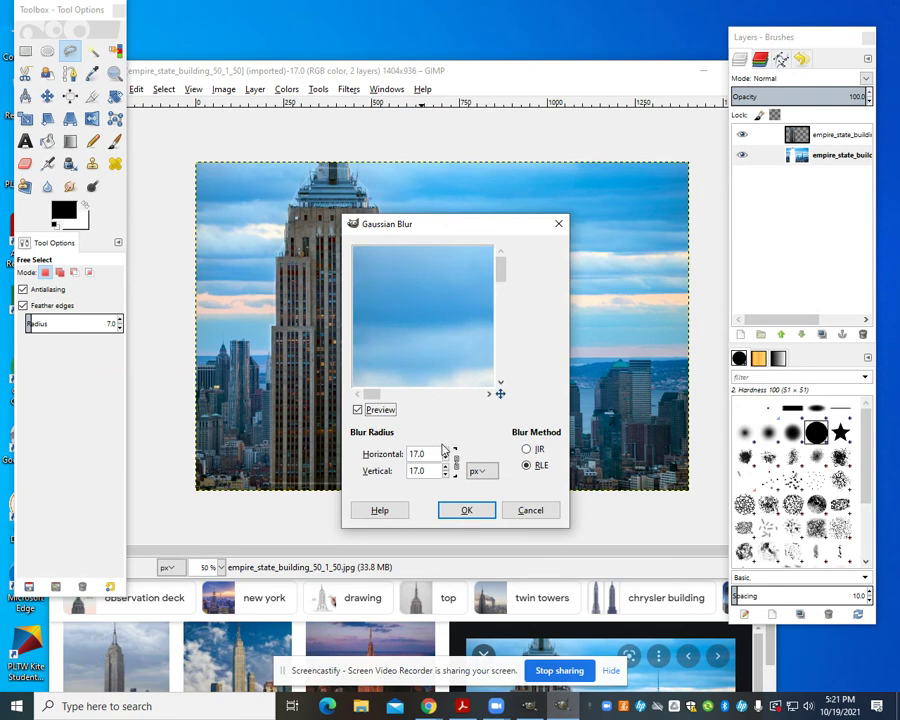
double_click(416, 453)
text(100)
click(456, 463)
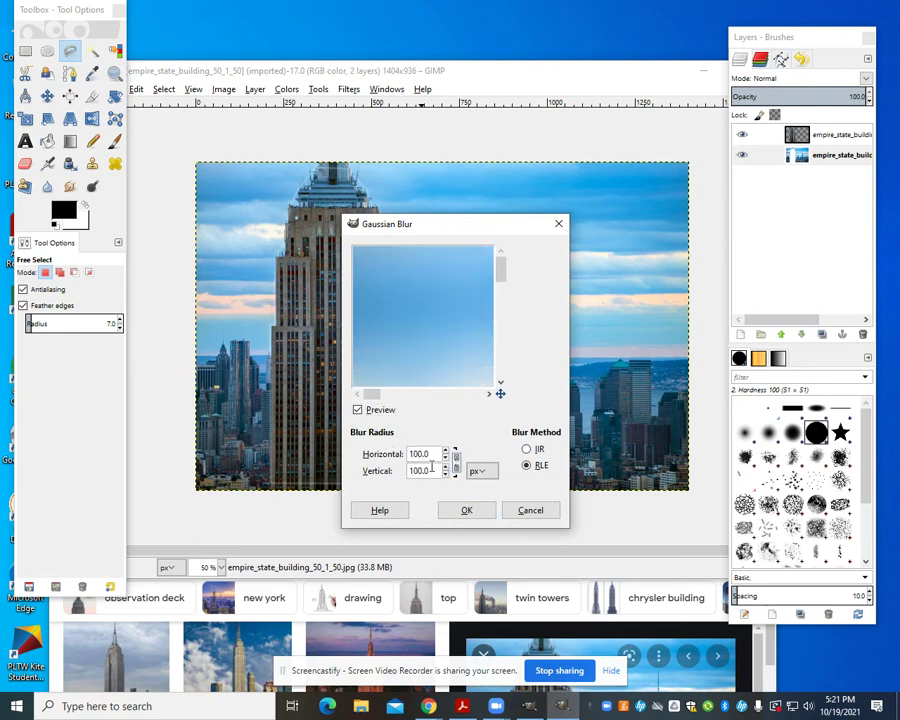
click(465, 510)
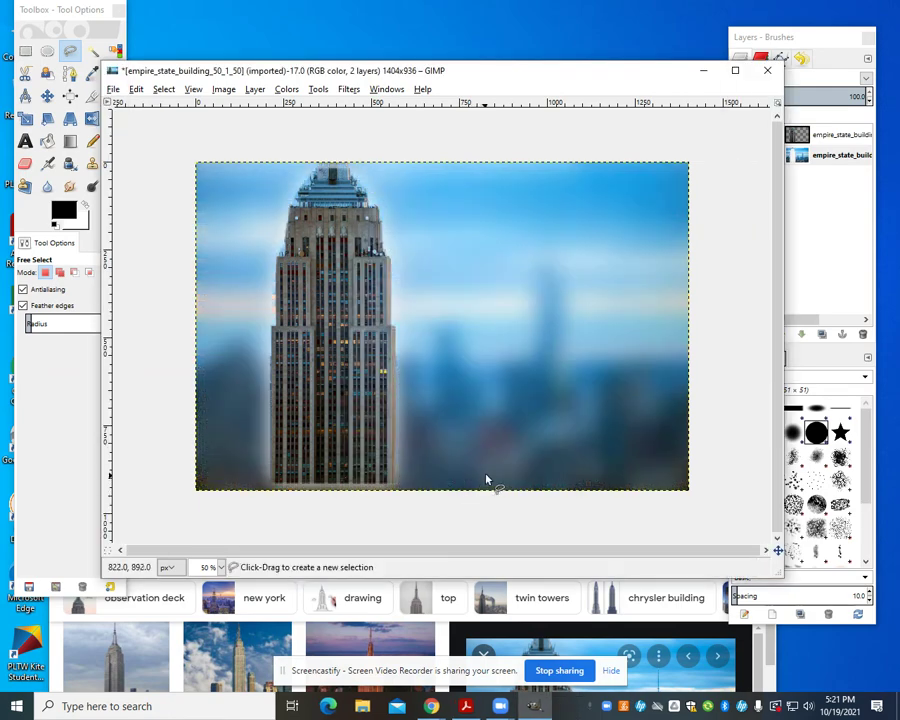
key(ctrl)
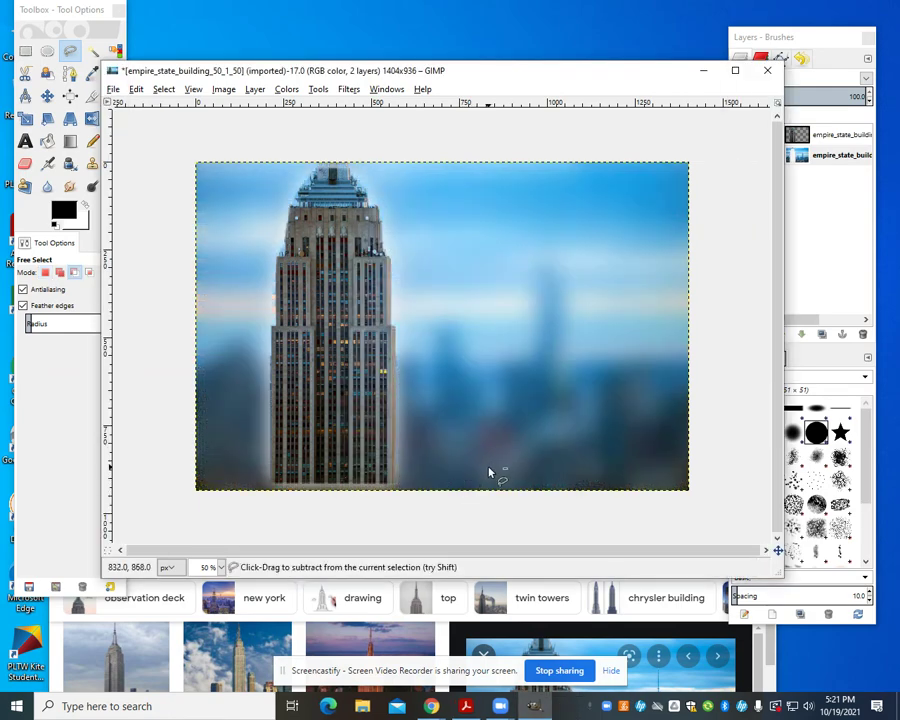
key(ctrl+z)
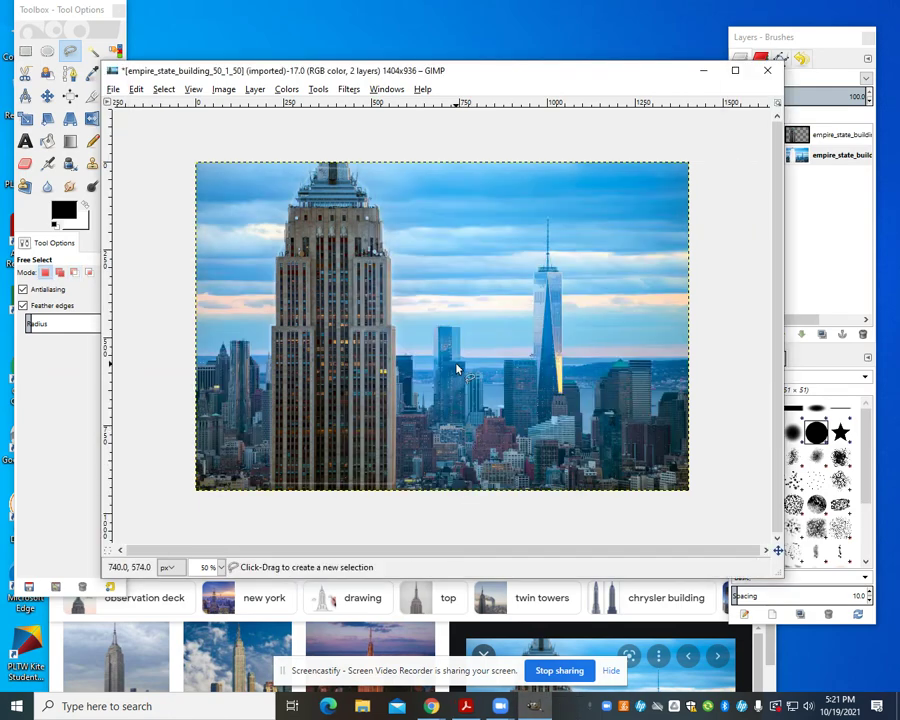